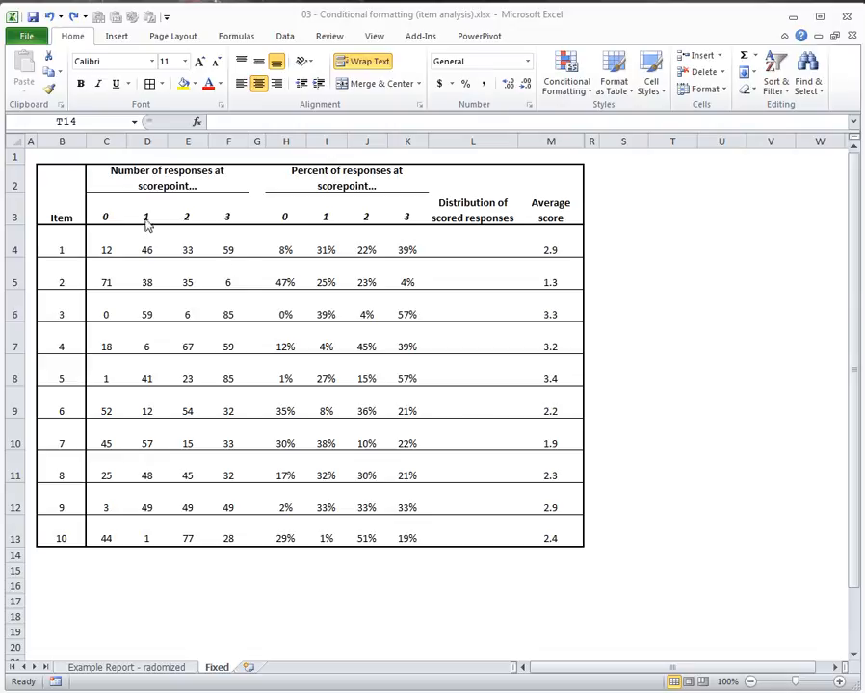
Review the response counts and percentages for item 1 and the Average score column for all ten items
click(103, 248)
drag(104, 252, 234, 257)
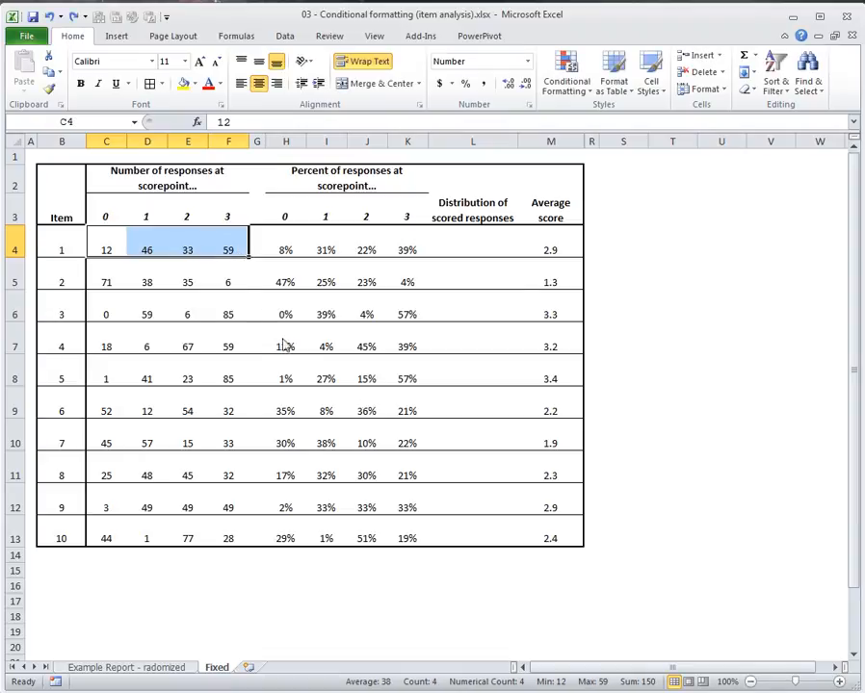
click(200, 337)
click(111, 249)
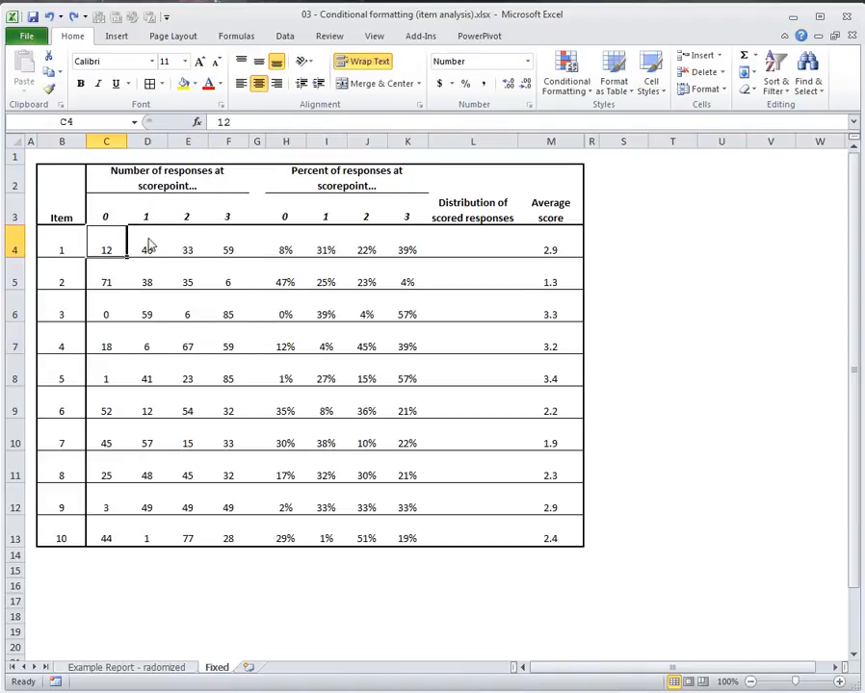
click(229, 251)
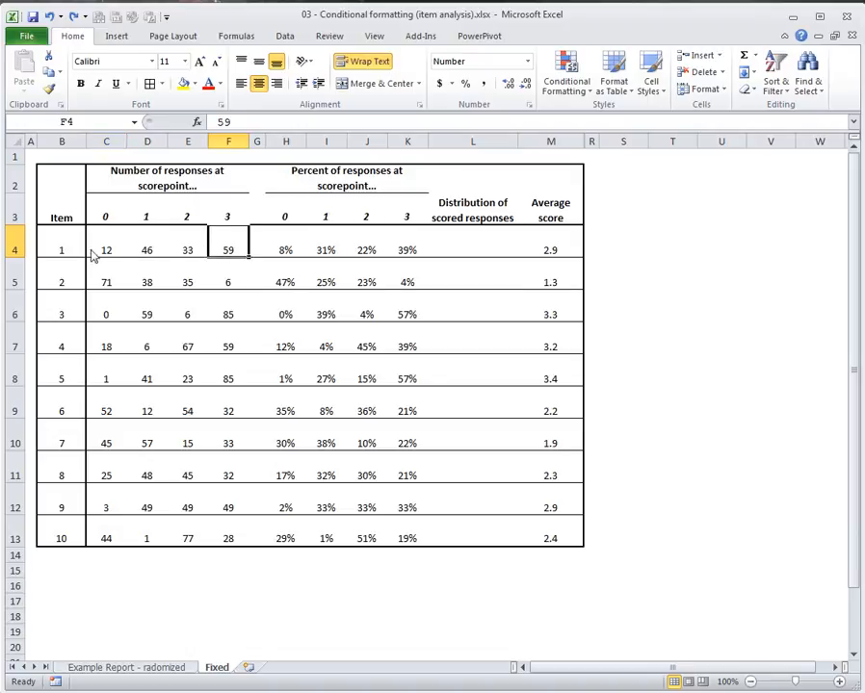
drag(287, 250, 408, 240)
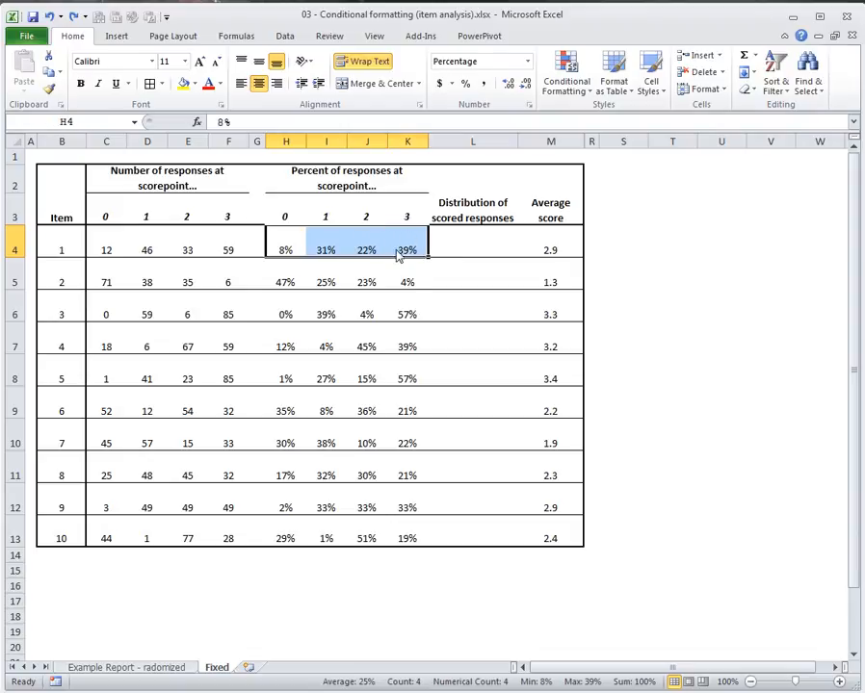
click(381, 279)
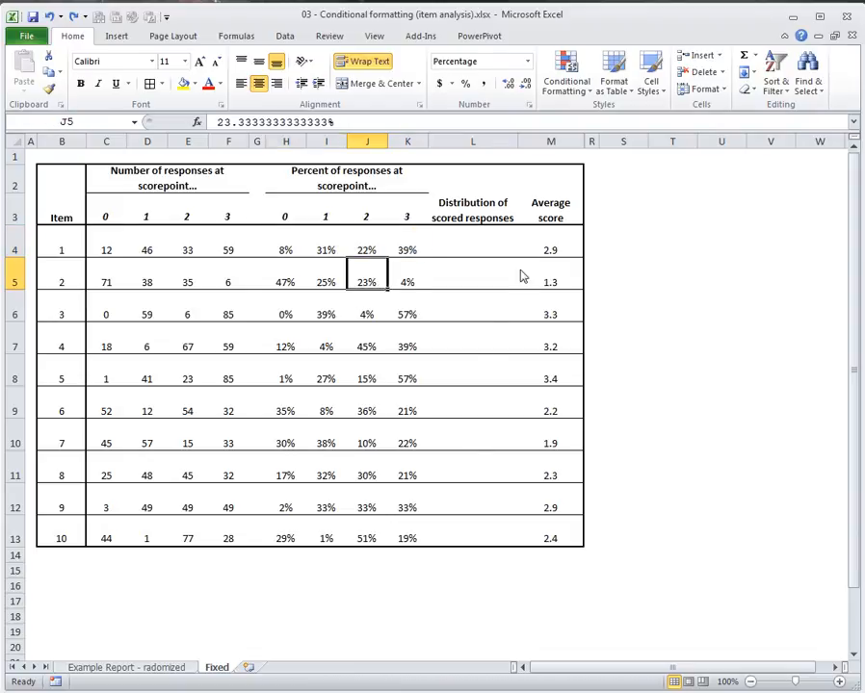
drag(555, 249, 572, 526)
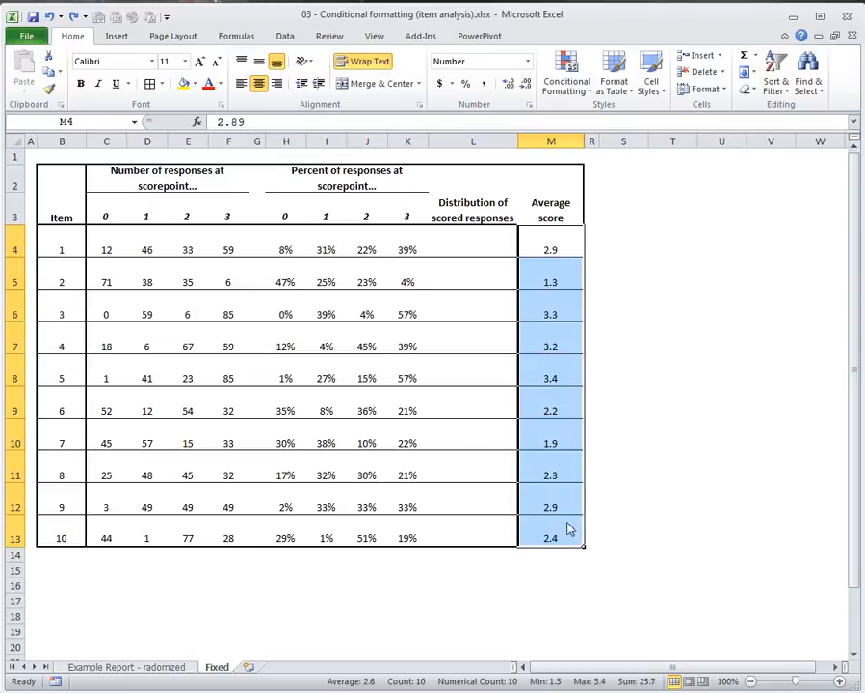
click(458, 462)
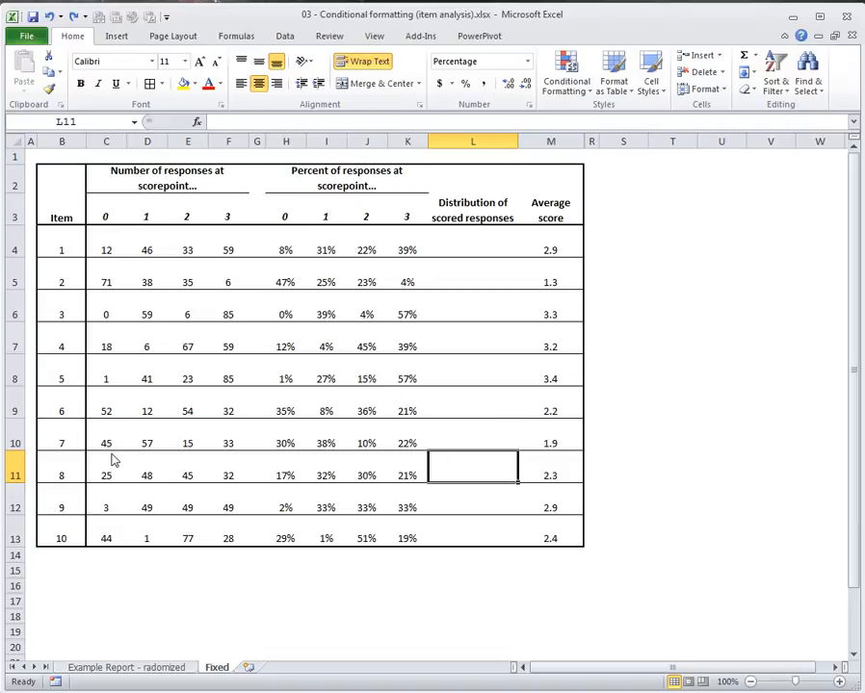
Apply a two-color scale to the average scores in M4:M13, with green for the highest values and white for the lowest
drag(562, 248, 577, 541)
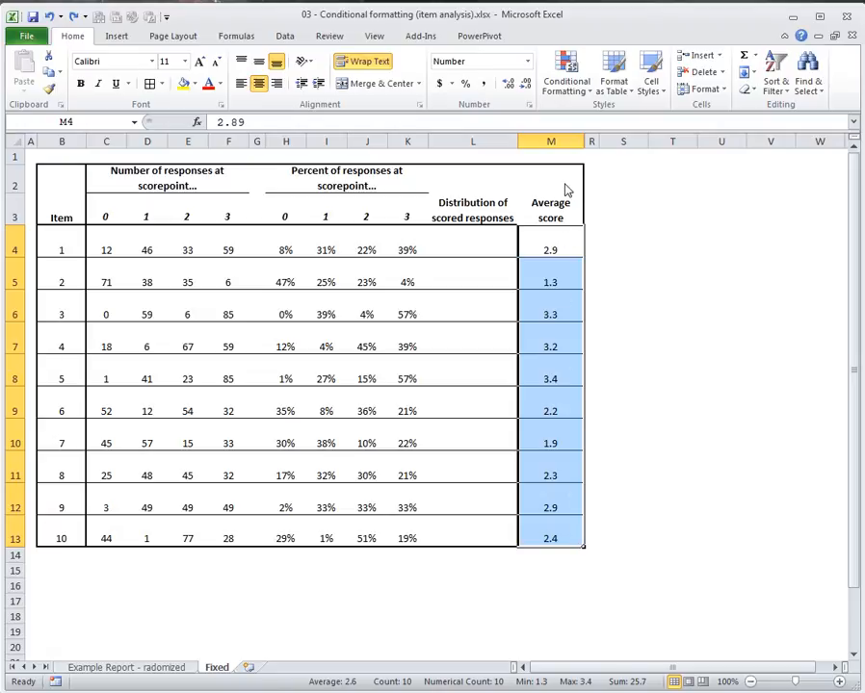
click(562, 96)
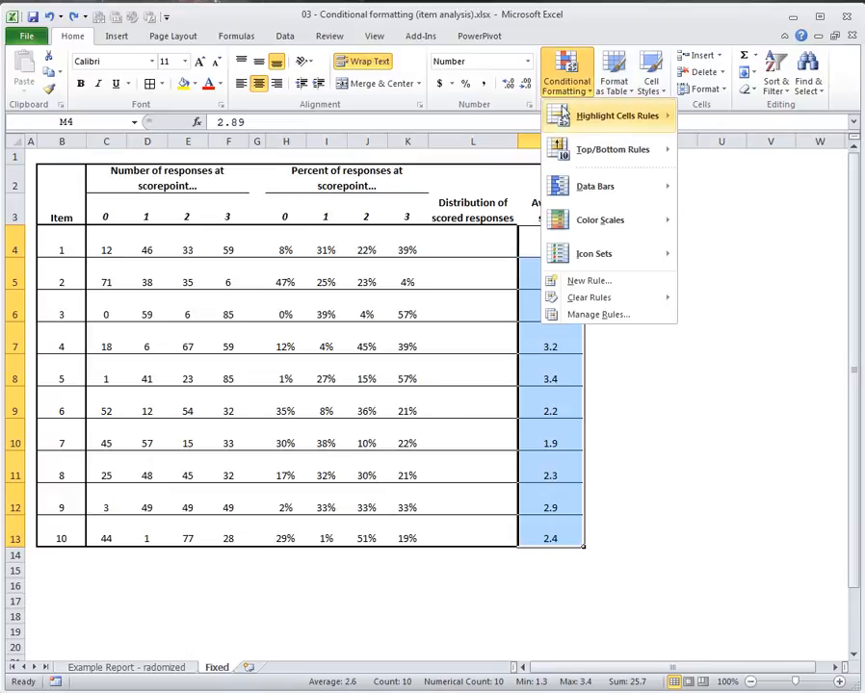
mouse_move(582, 221)
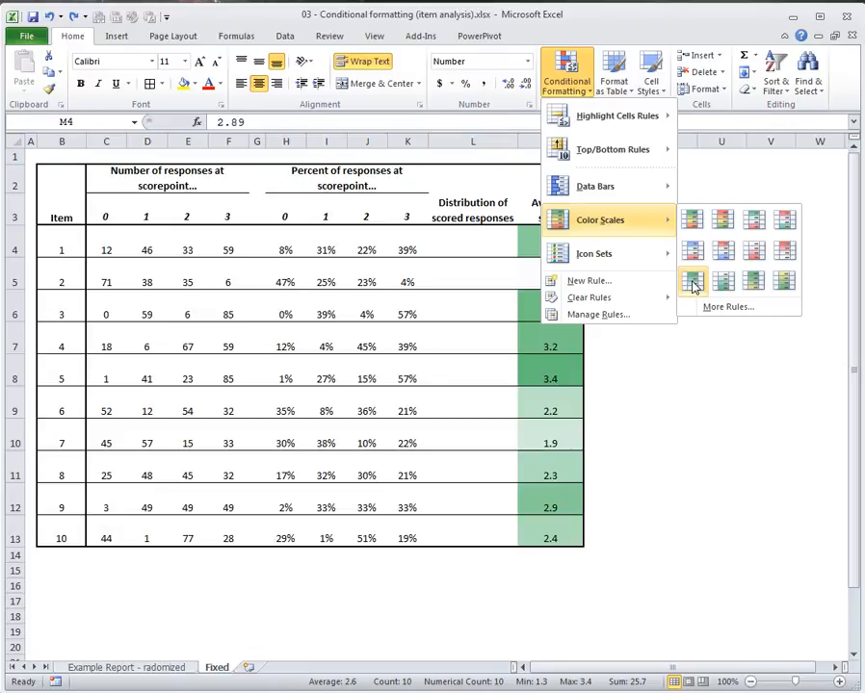
click(694, 286)
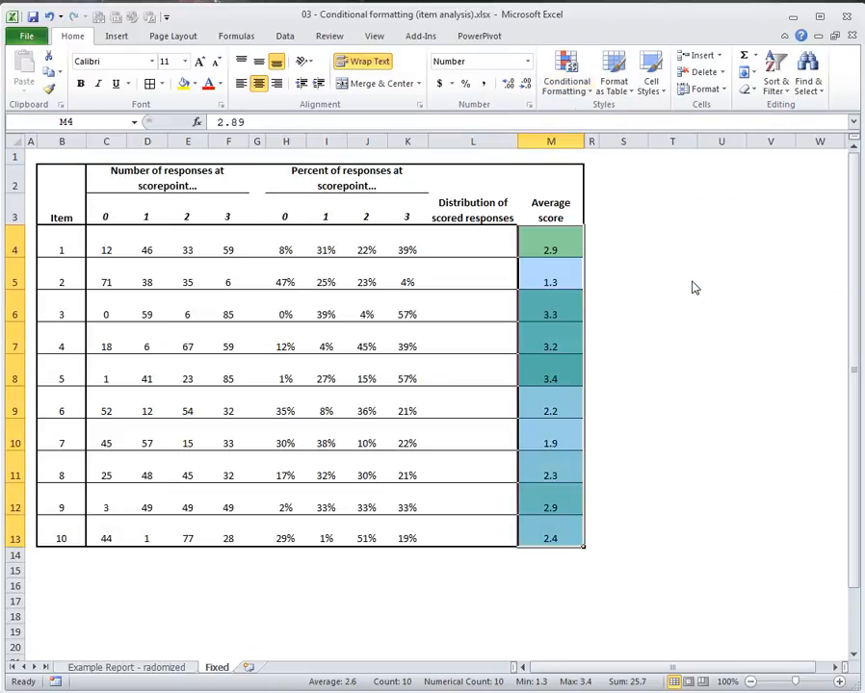
click(573, 384)
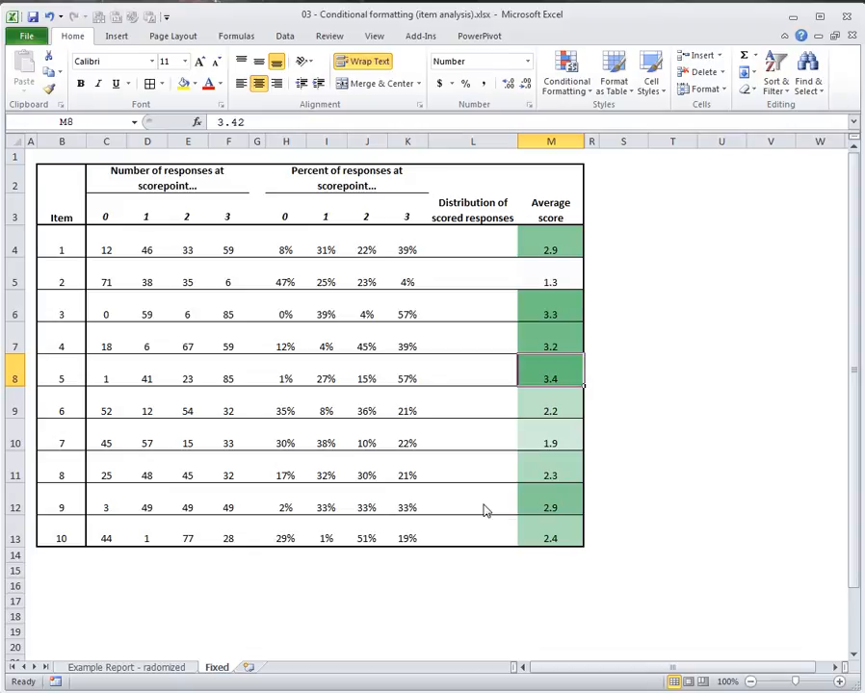
Edit the color scale rule on M4:M13 so the highest value uses the darkest gray of the white theme color, and check the shading
drag(571, 248, 568, 536)
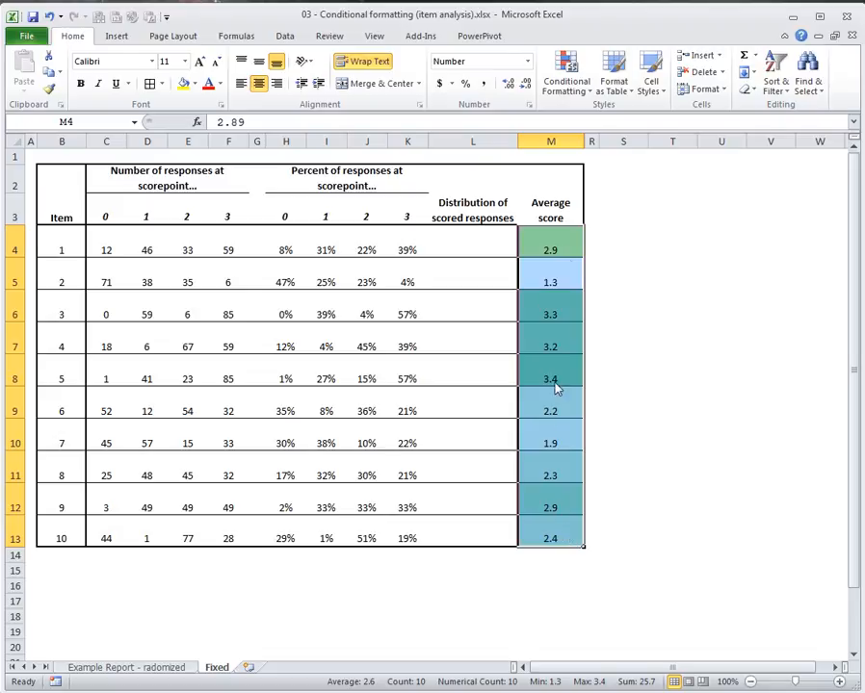
click(578, 85)
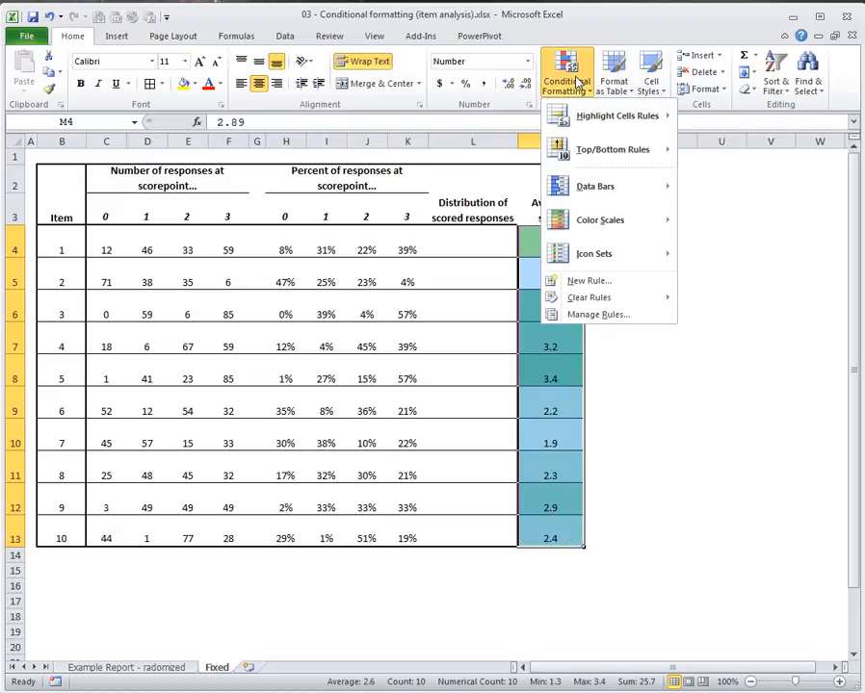
click(614, 315)
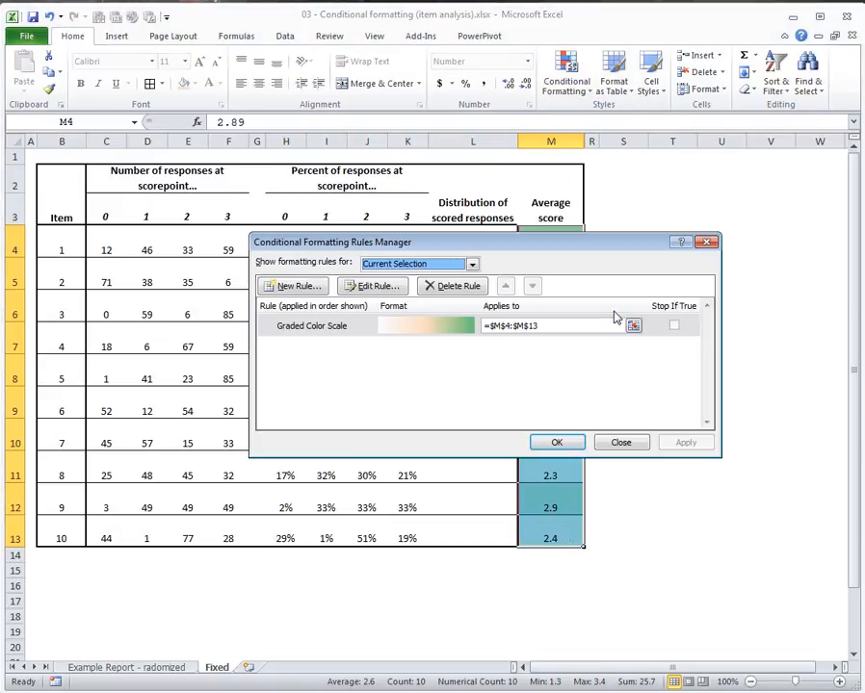
click(395, 289)
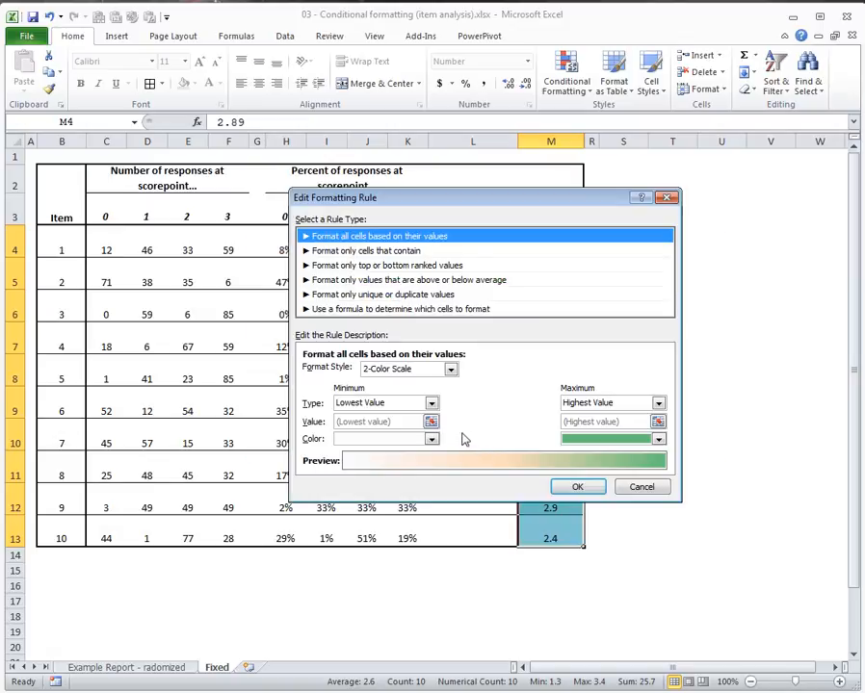
click(658, 438)
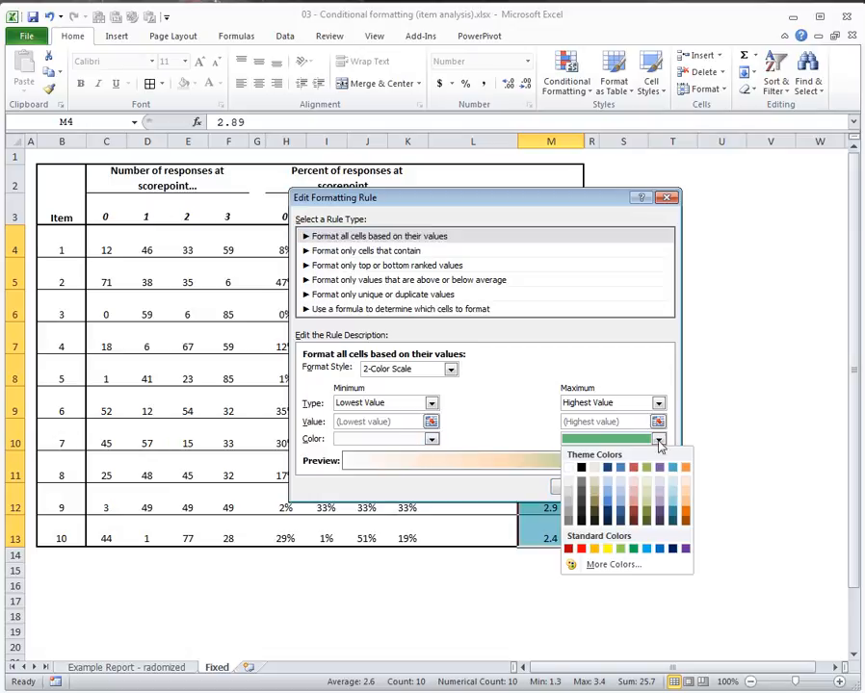
click(570, 522)
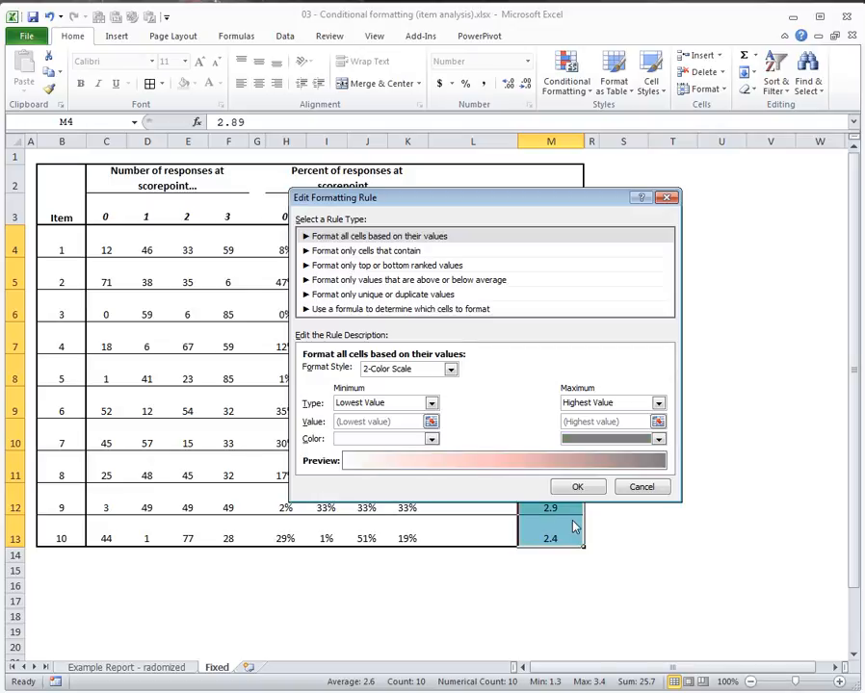
click(585, 485)
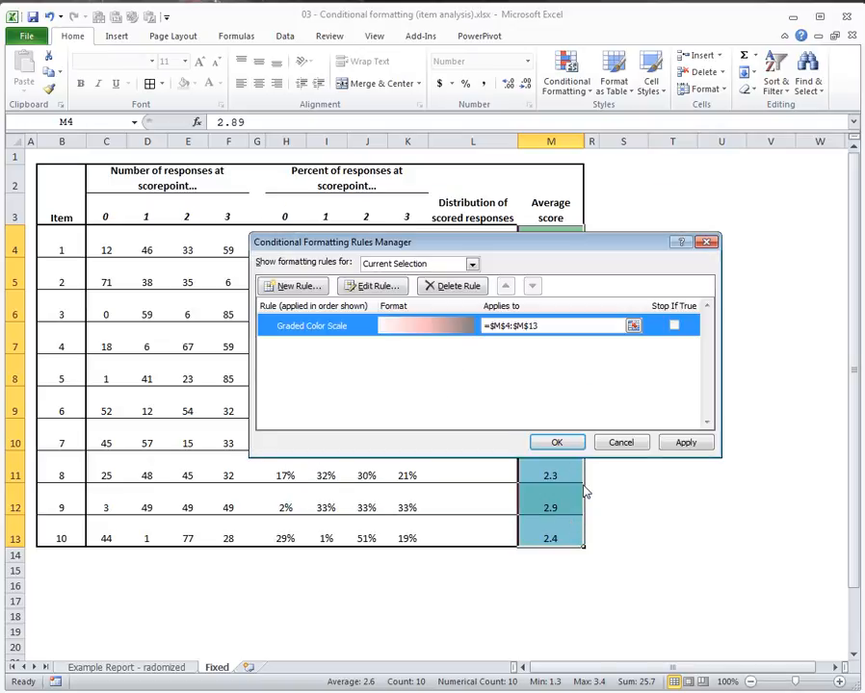
click(686, 442)
click(568, 446)
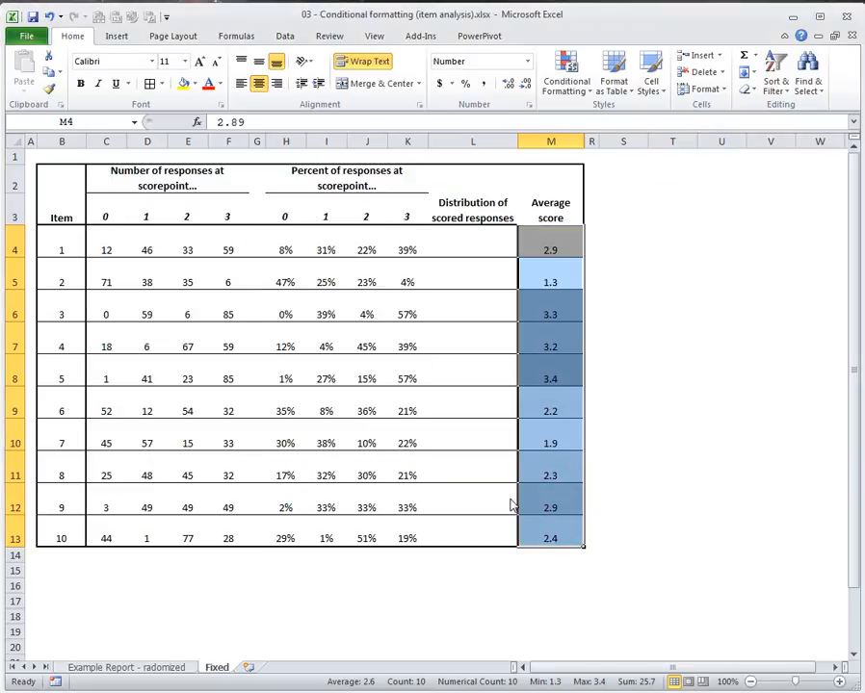
click(511, 503)
click(779, 497)
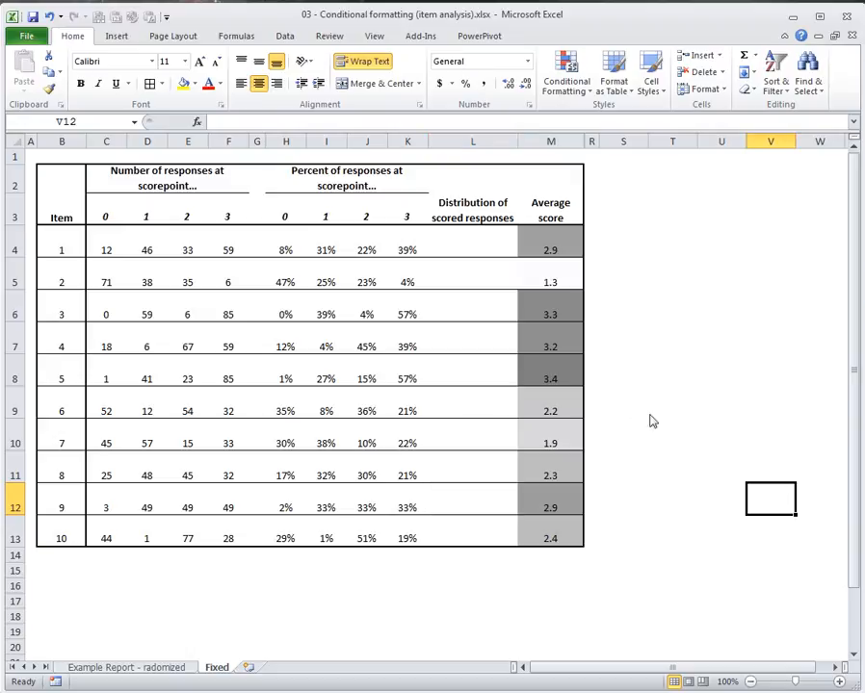
click(574, 379)
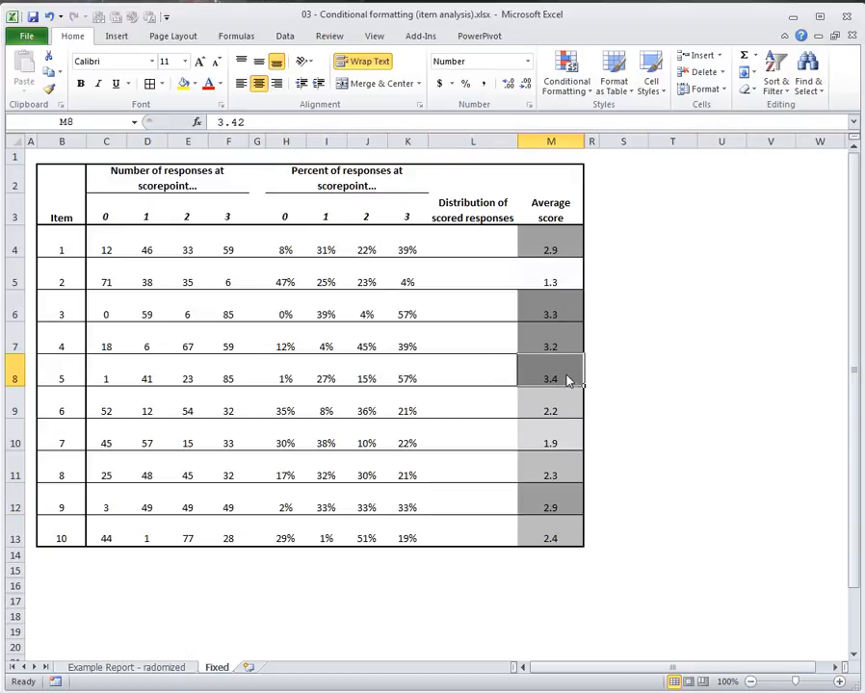
click(563, 278)
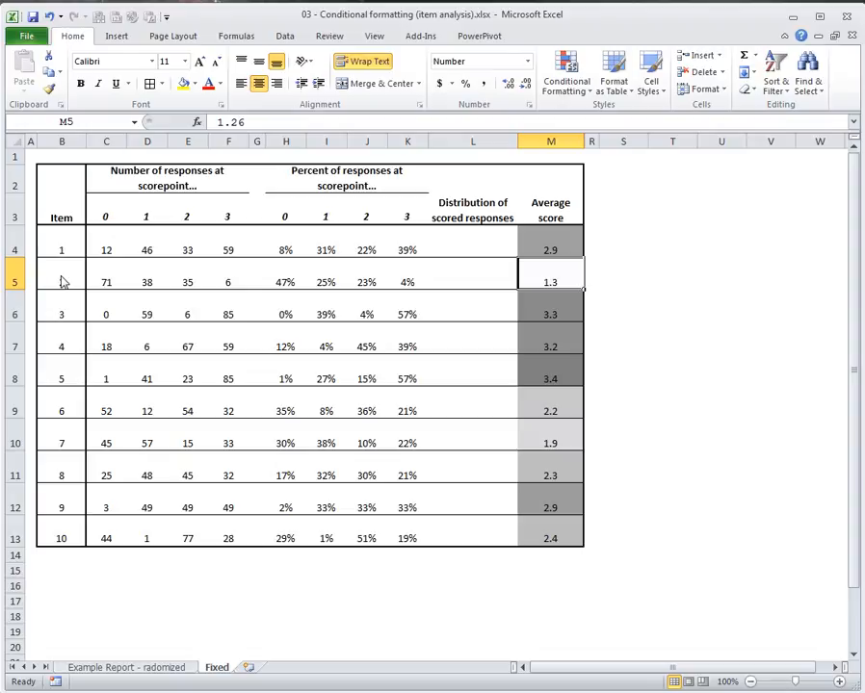
Insert column sparklines in L4:L13 under Distribution of scored responses, using the percentages in H4:K13 as the data range
click(394, 253)
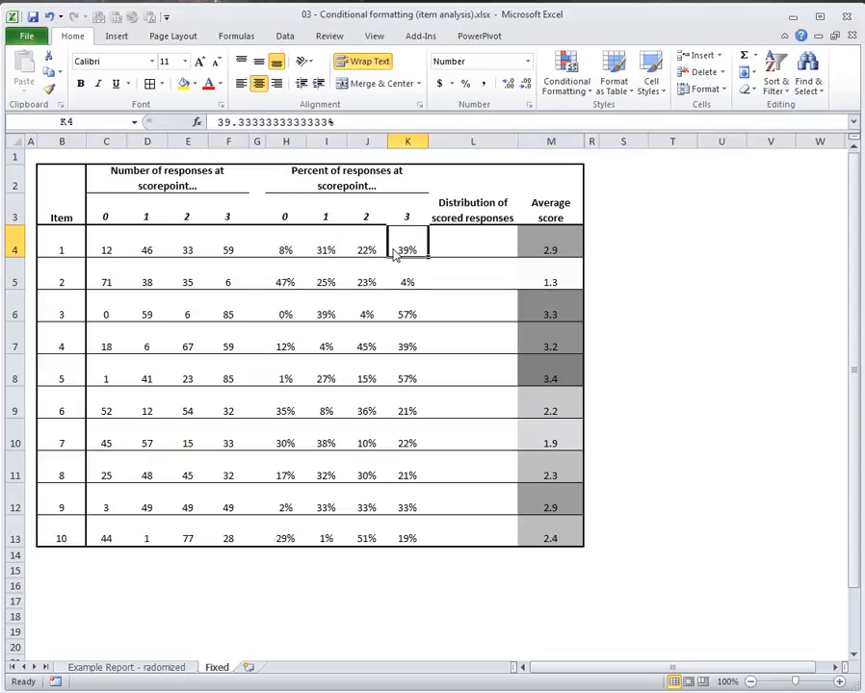
drag(293, 252, 396, 245)
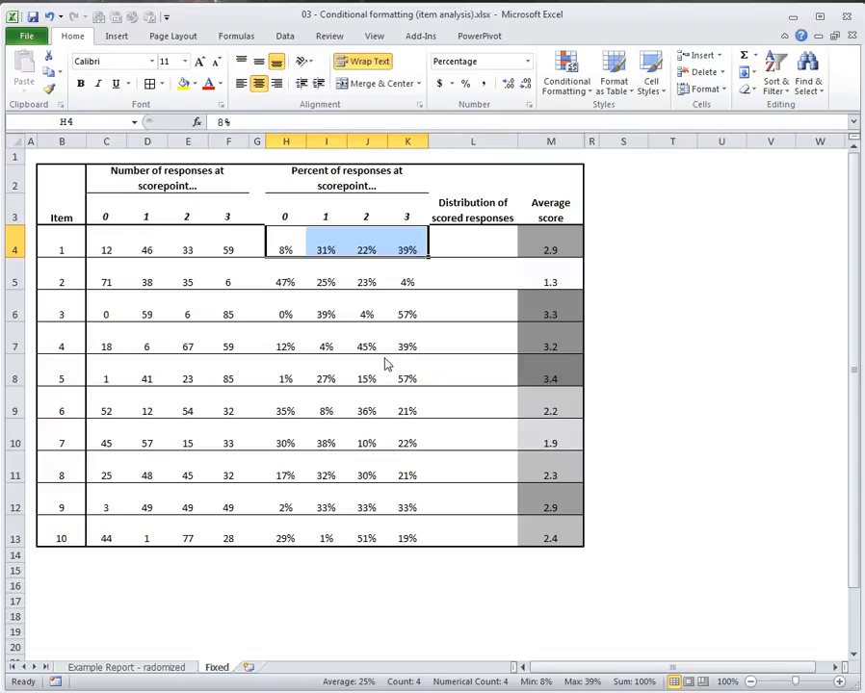
drag(469, 251, 475, 541)
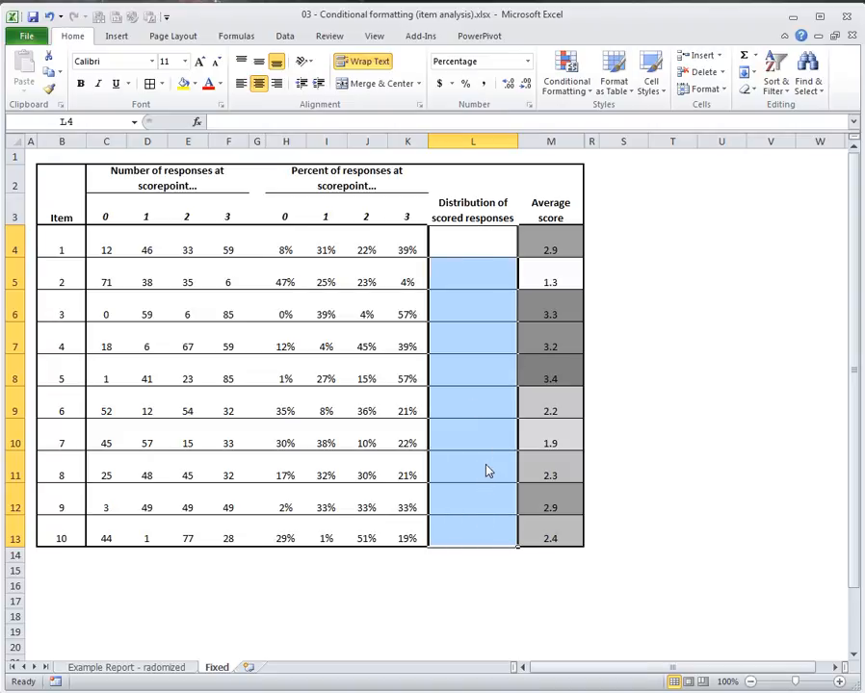
click(116, 36)
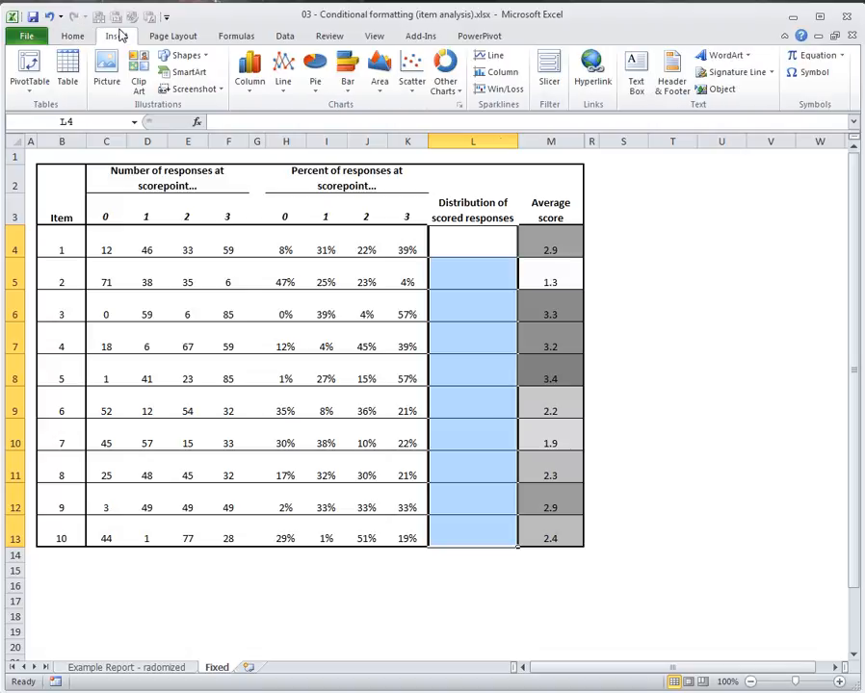
click(492, 77)
drag(511, 283, 739, 208)
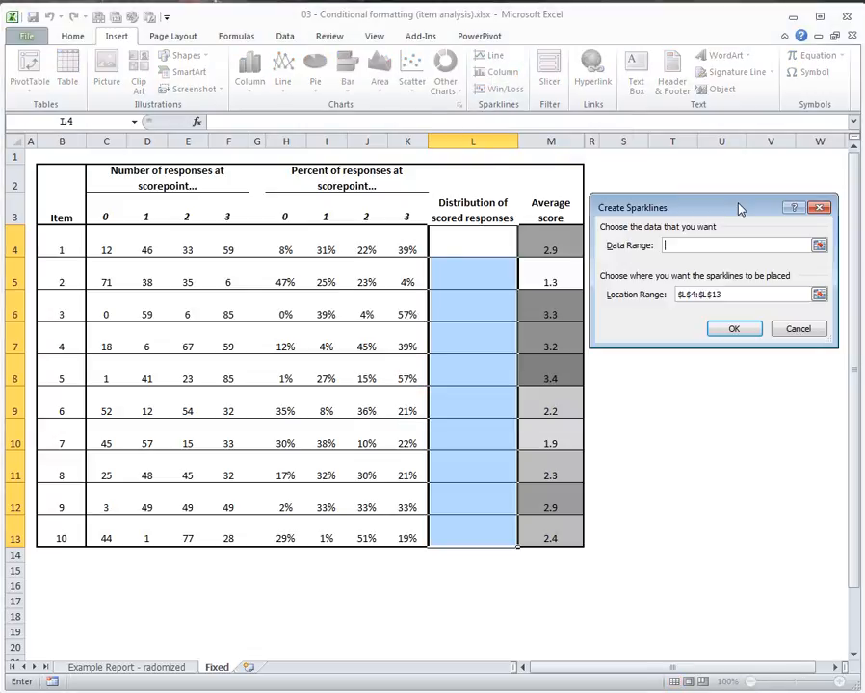
click(818, 247)
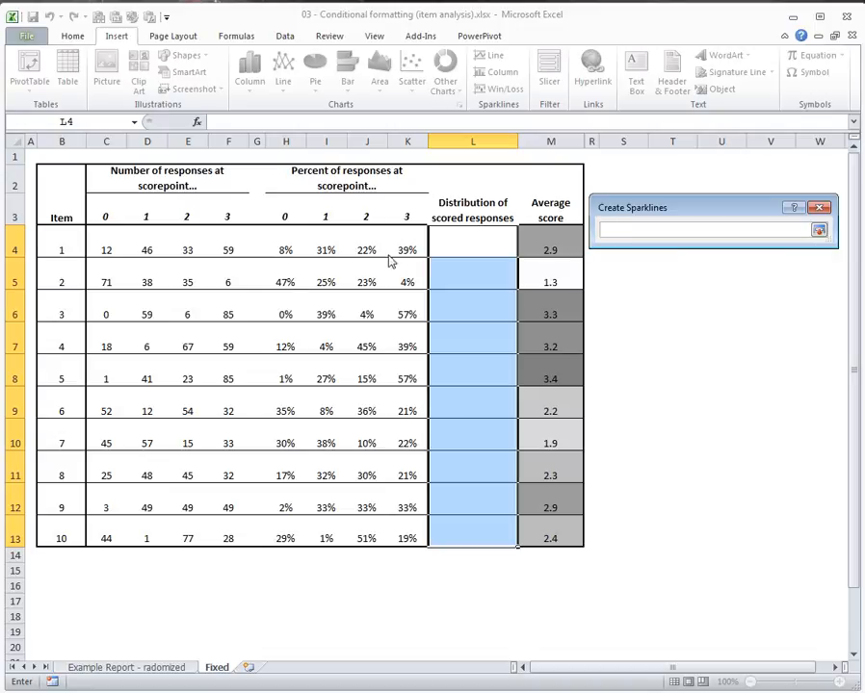
drag(282, 250, 411, 529)
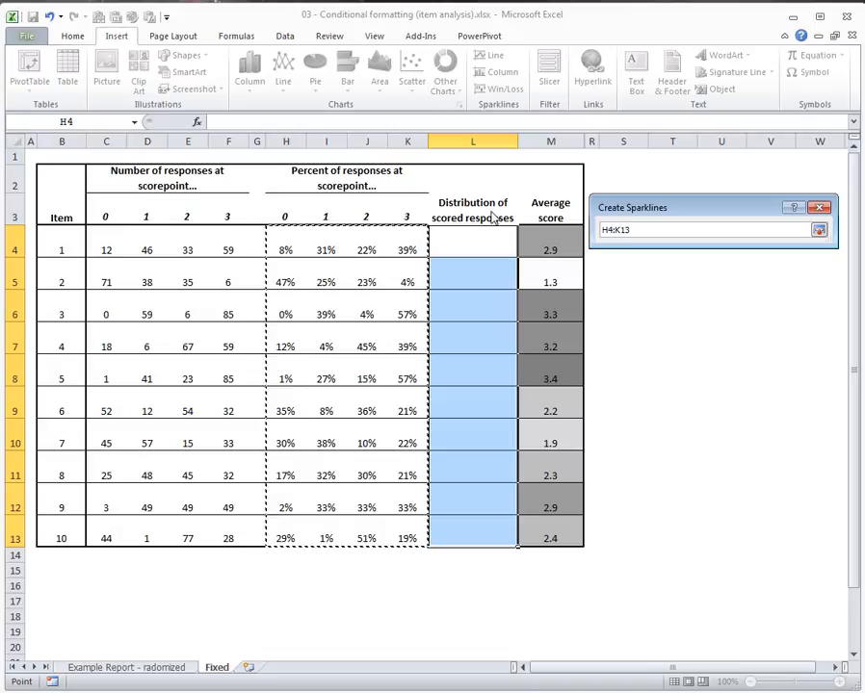
click(819, 233)
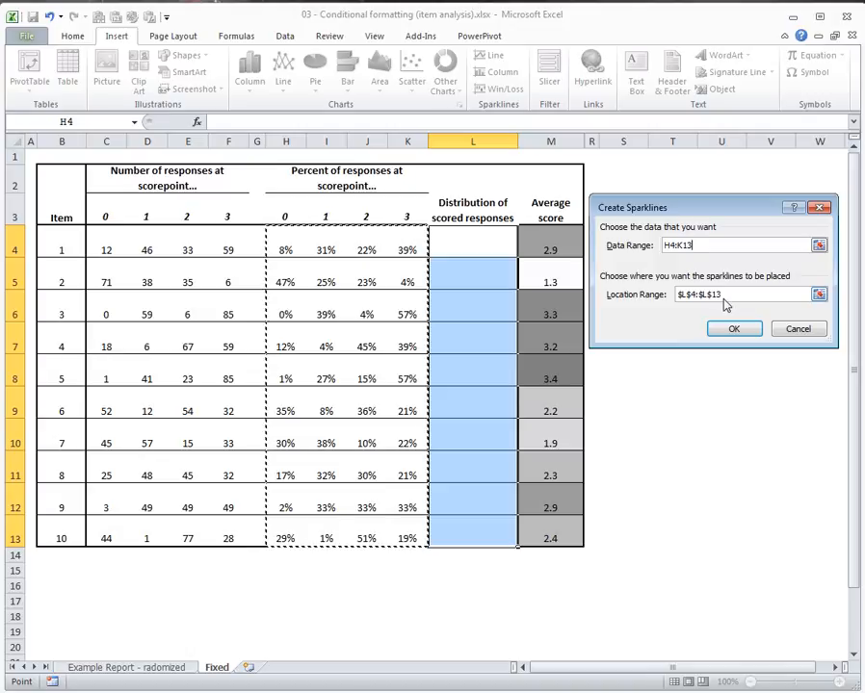
click(732, 332)
click(719, 371)
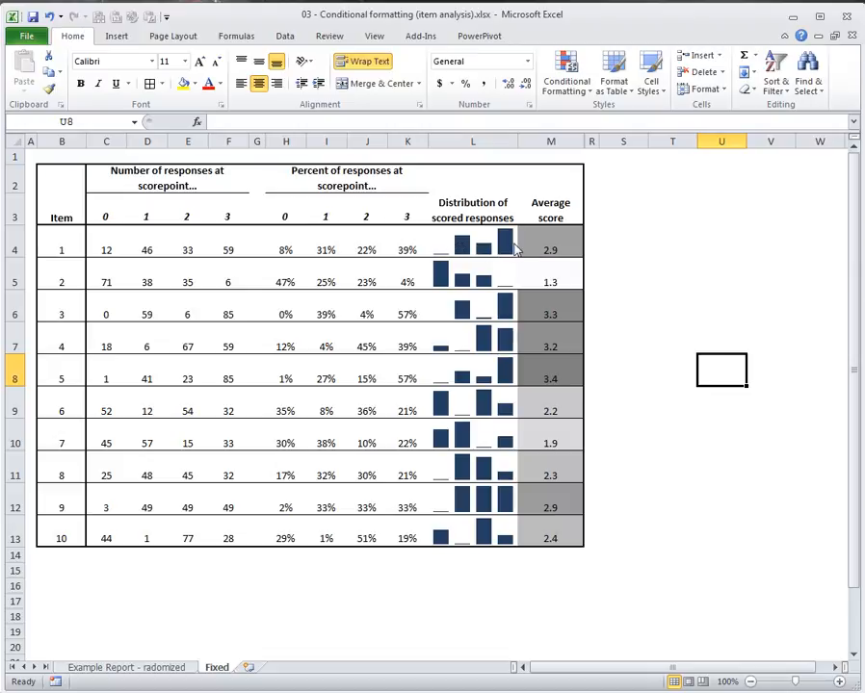
Examine the sparklines of the individual items in the Distribution of scored responses column to compare their response patterns
click(456, 281)
click(485, 308)
click(483, 346)
click(485, 381)
click(488, 409)
click(494, 443)
click(472, 475)
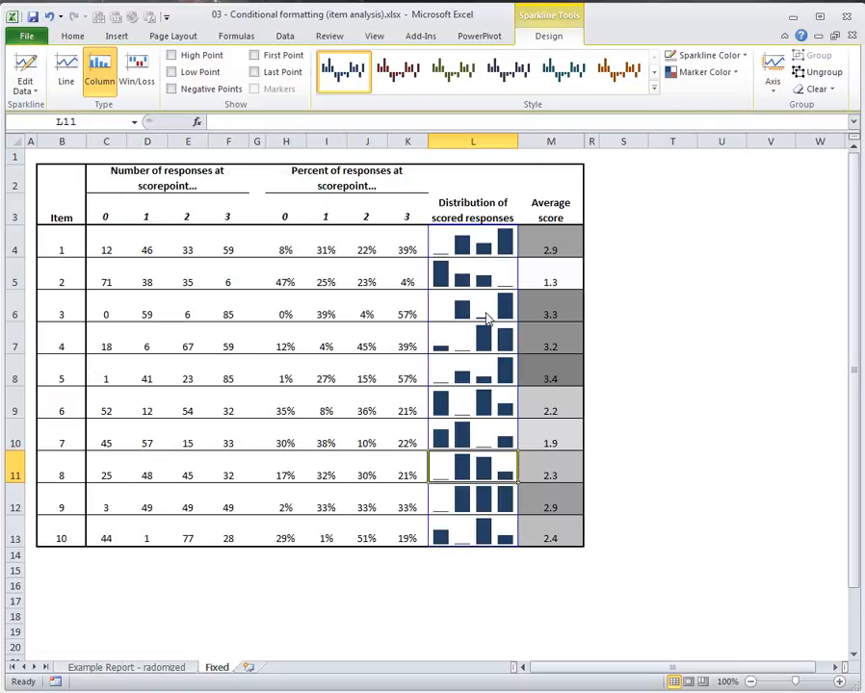
click(475, 495)
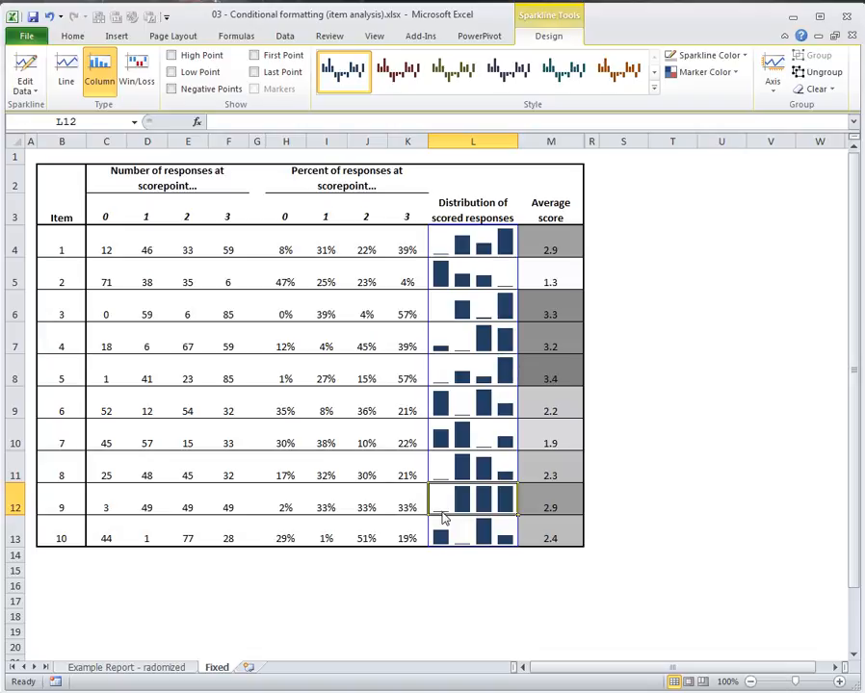
click(445, 380)
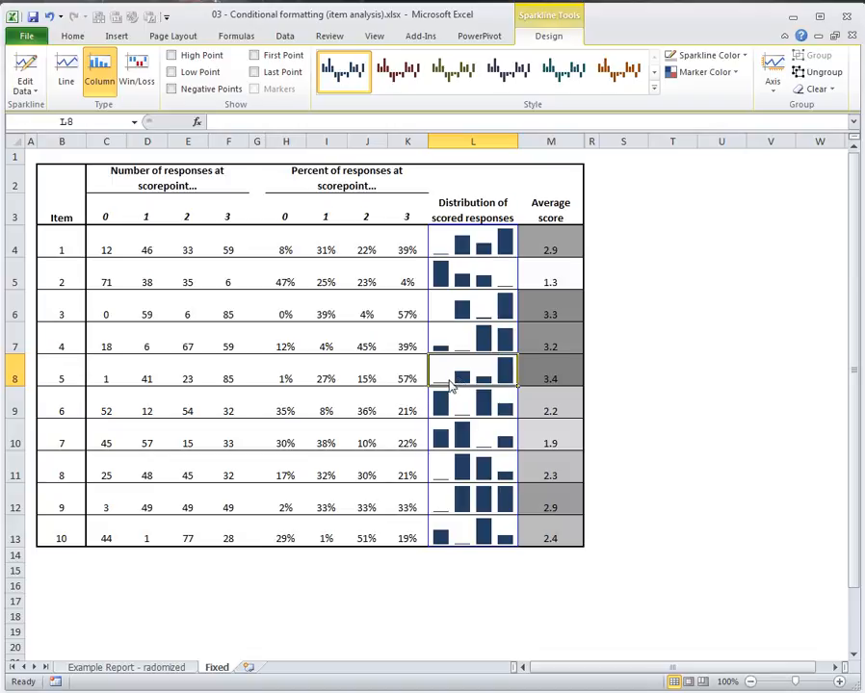
Set the vertical axis minimum of the sparklines in L4:L13 to a custom value of 0.0
click(488, 533)
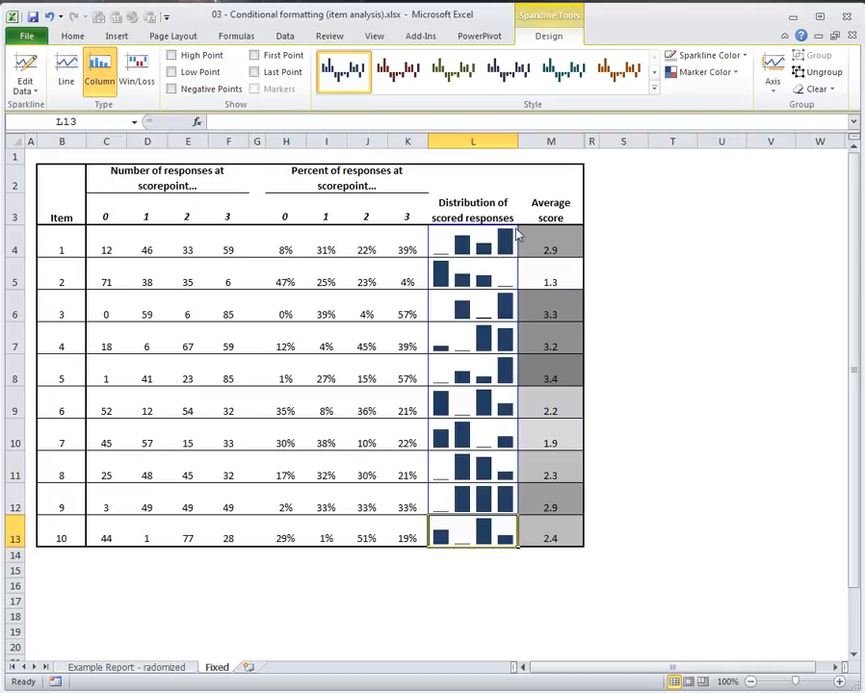
click(445, 279)
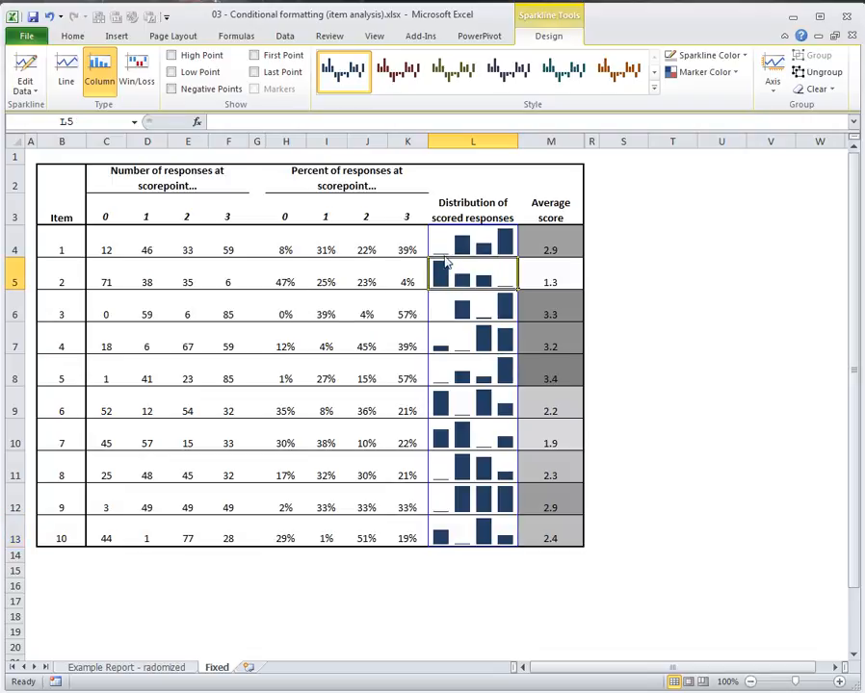
drag(463, 258, 474, 539)
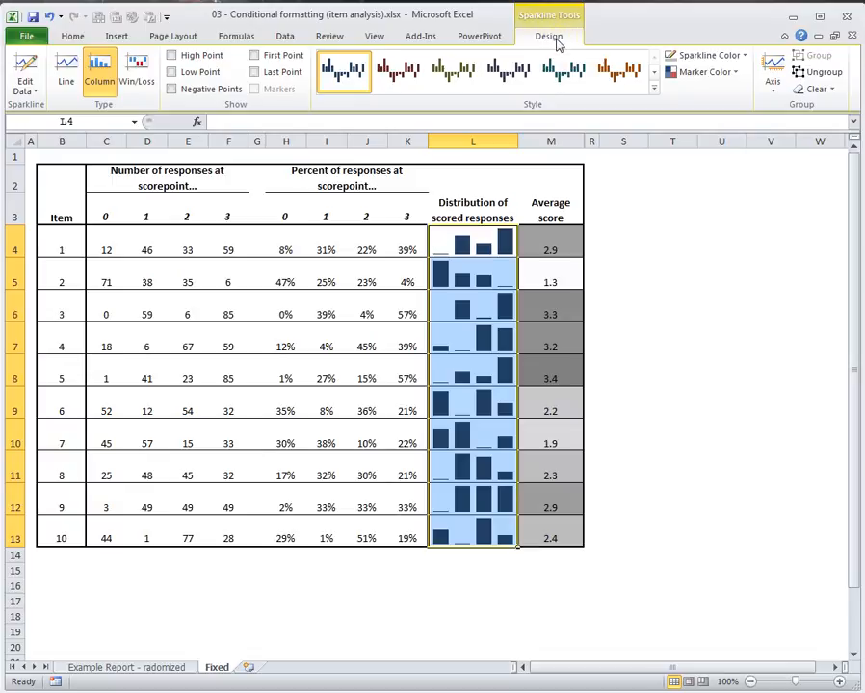
click(774, 89)
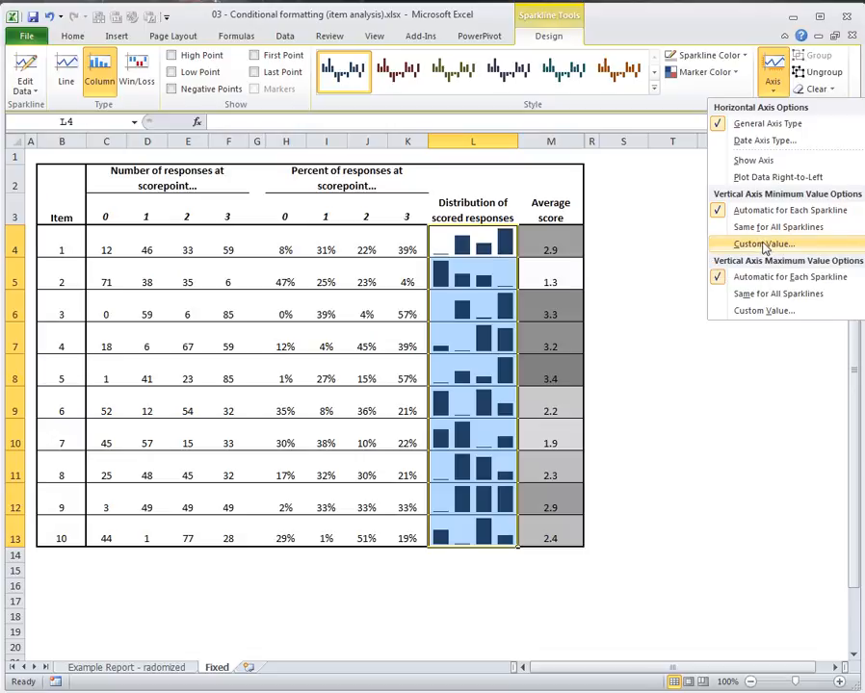
click(765, 246)
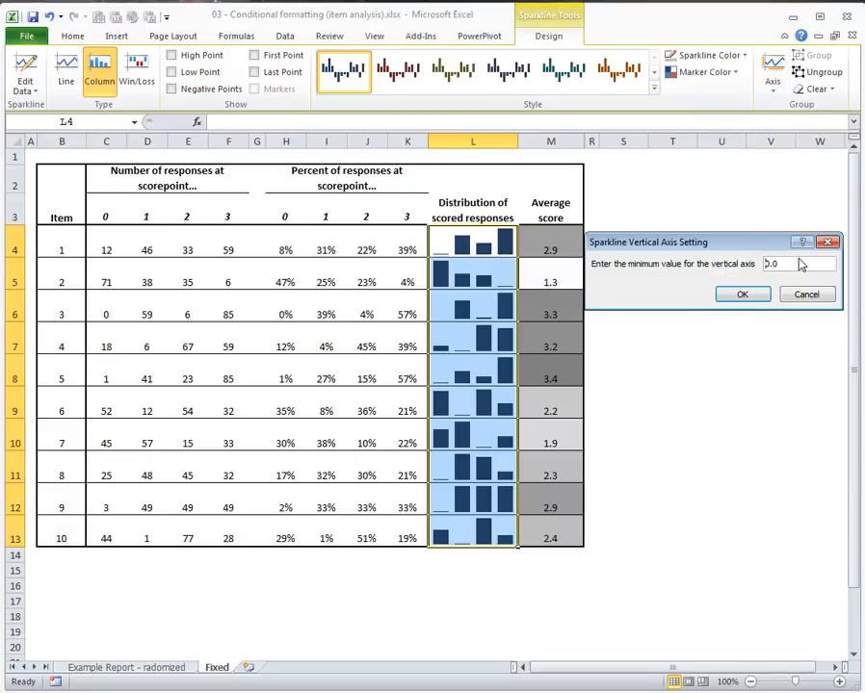
click(742, 295)
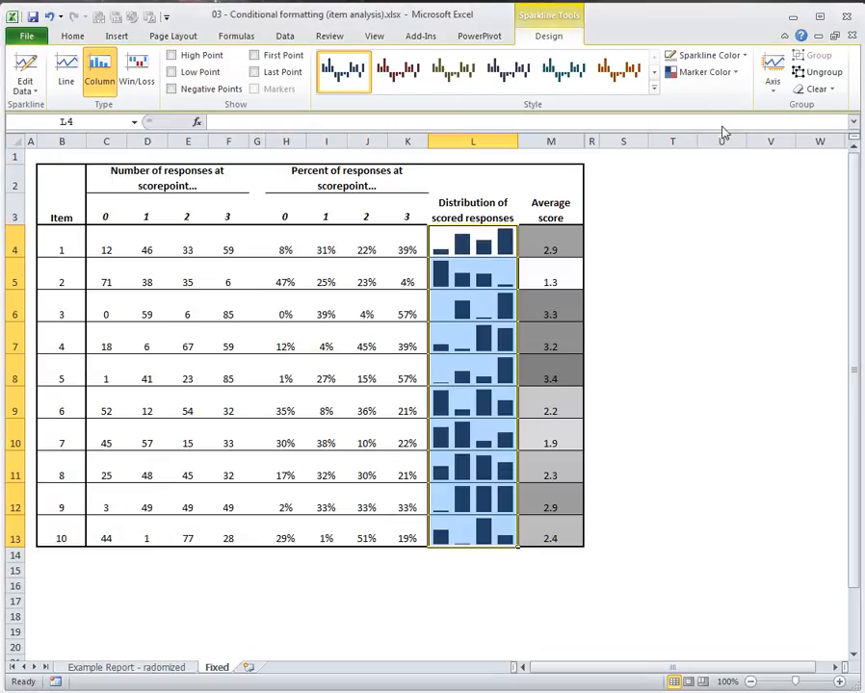
Set the vertical axis maximum of the sparklines in L4:L13 to a custom value of 1 and check the rescaled columns
click(777, 89)
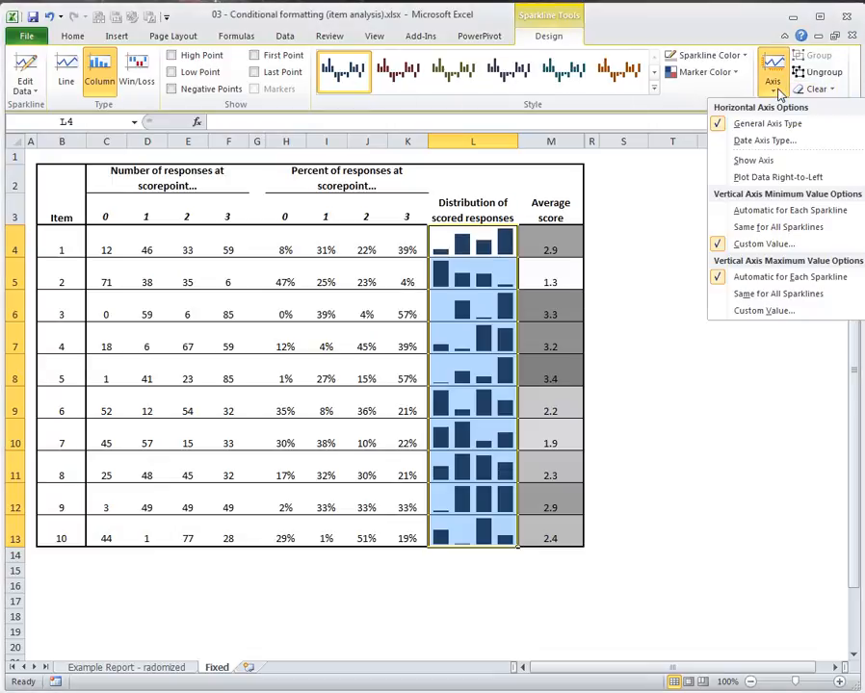
click(775, 312)
double_click(776, 264)
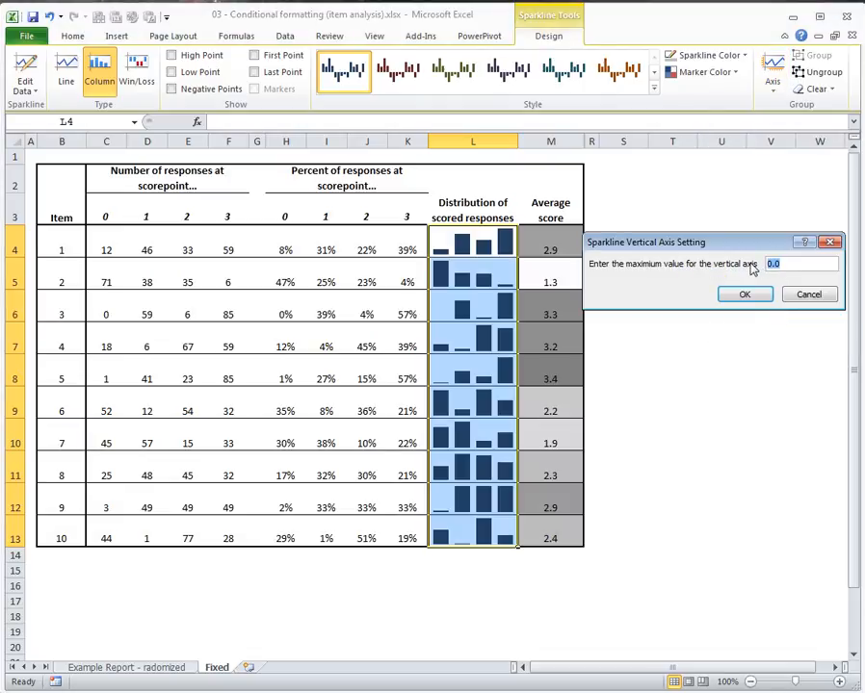
text(1)
click(746, 295)
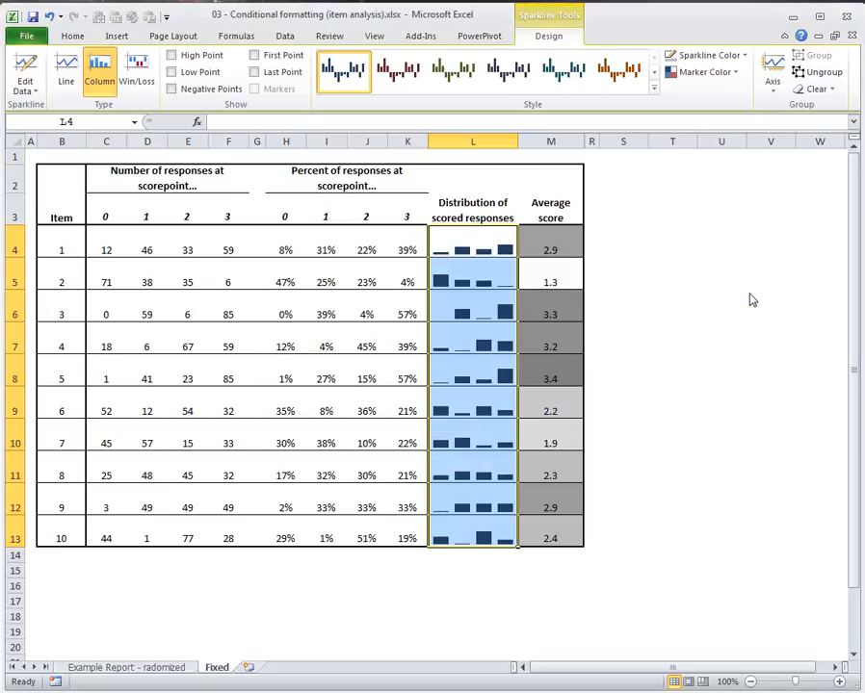
click(724, 305)
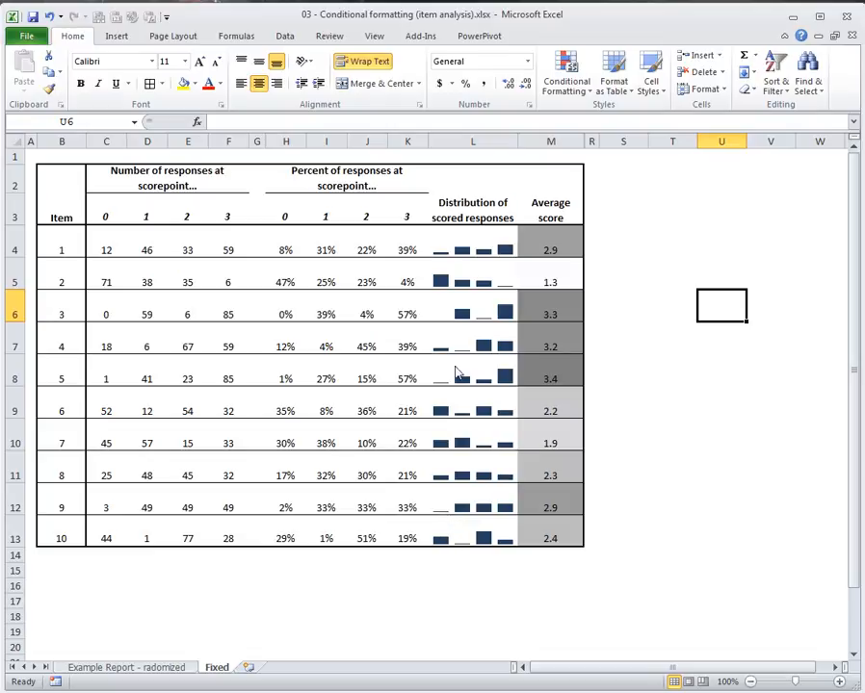
click(444, 293)
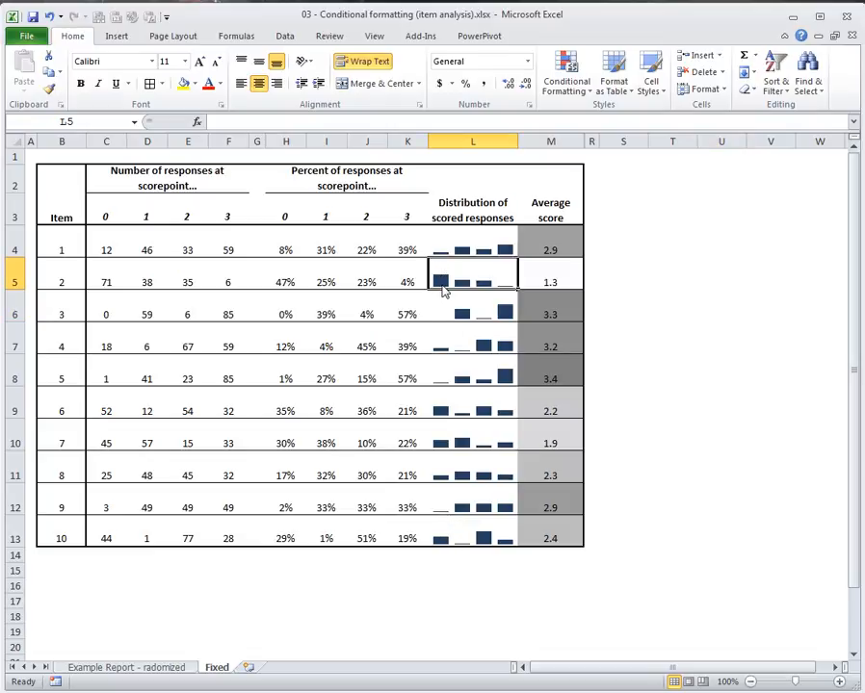
click(492, 308)
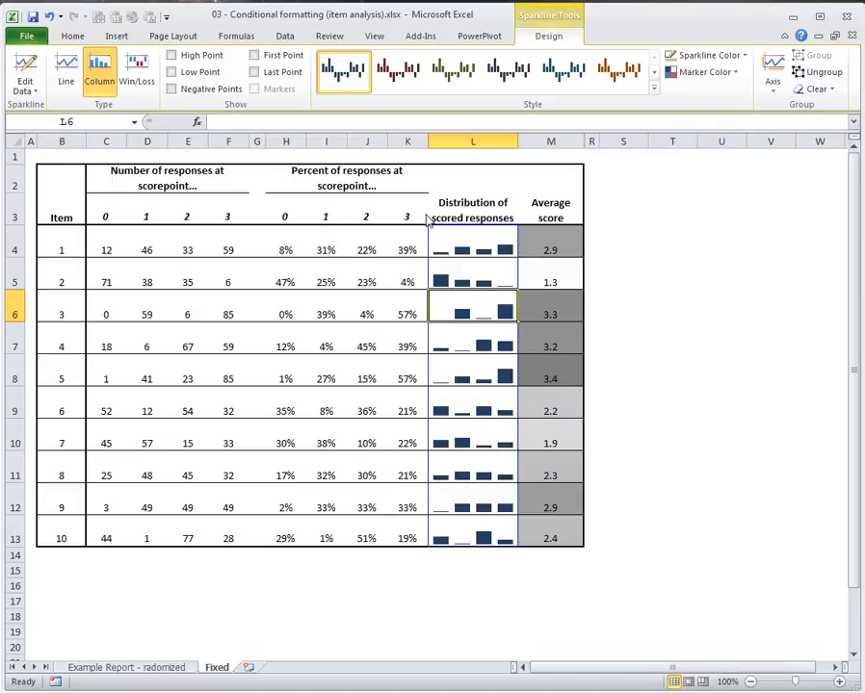
Recolor the sparklines in L4:L13 with a light gray shade of the white theme color
drag(463, 255, 465, 546)
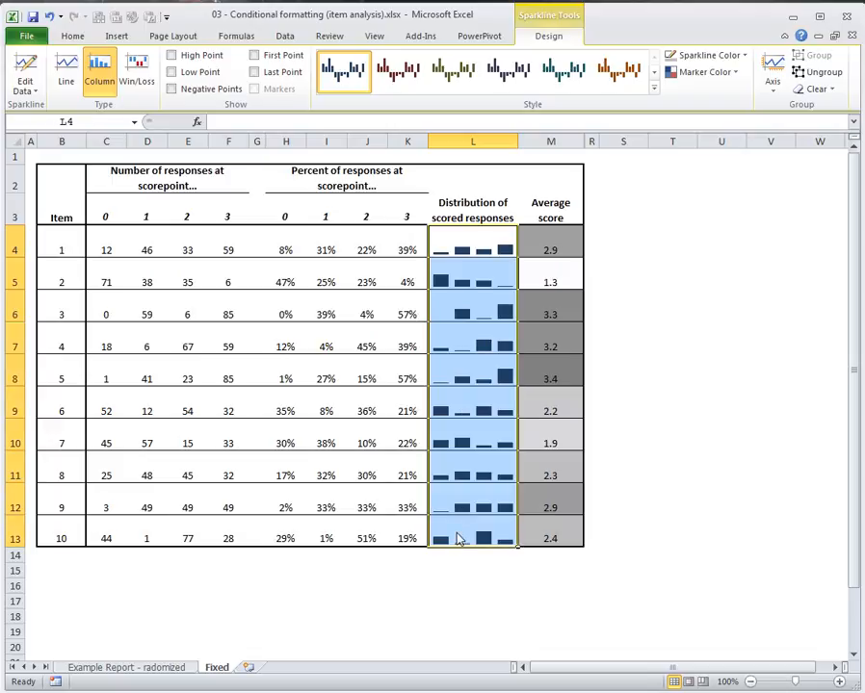
click(746, 56)
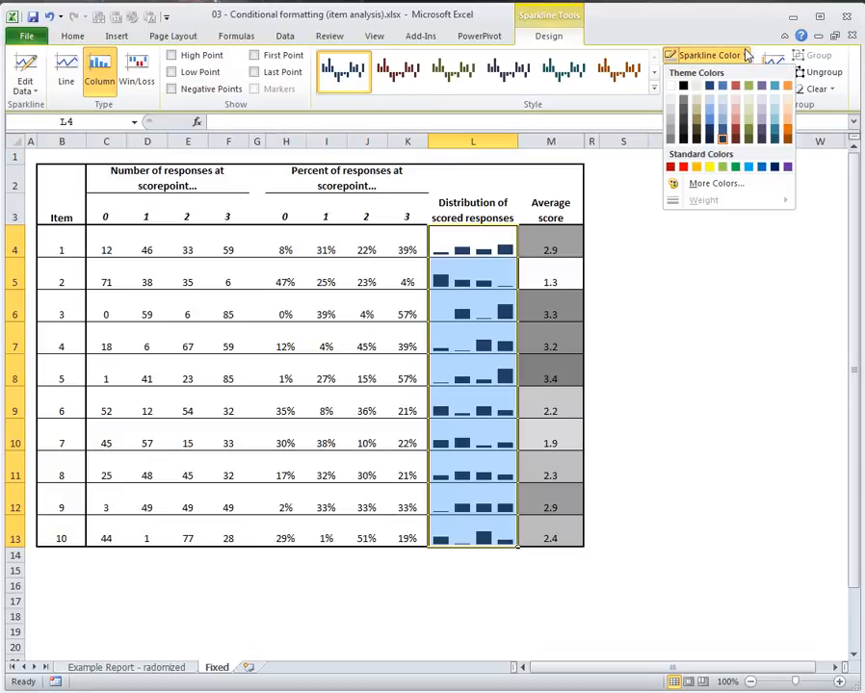
click(670, 122)
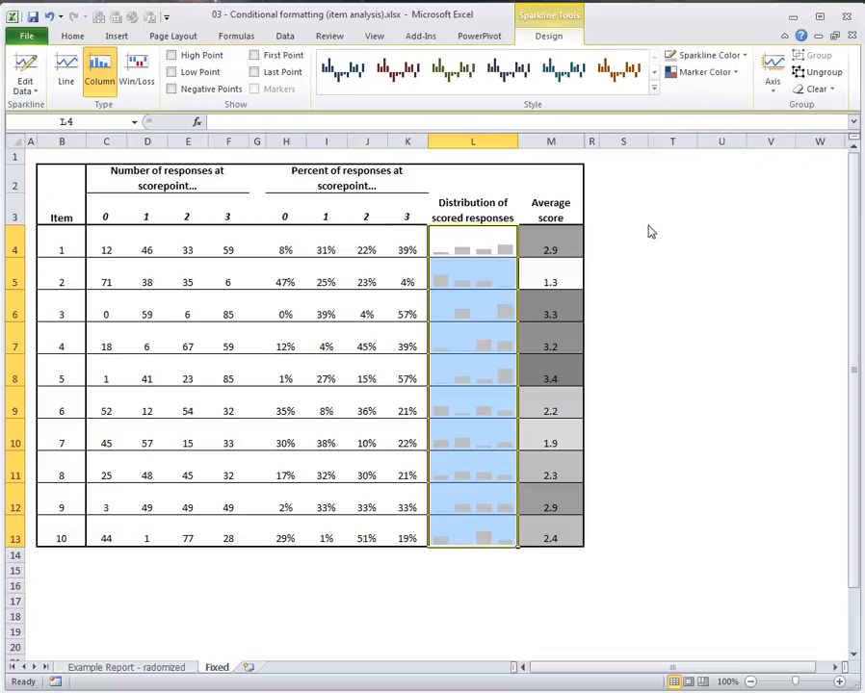
click(644, 222)
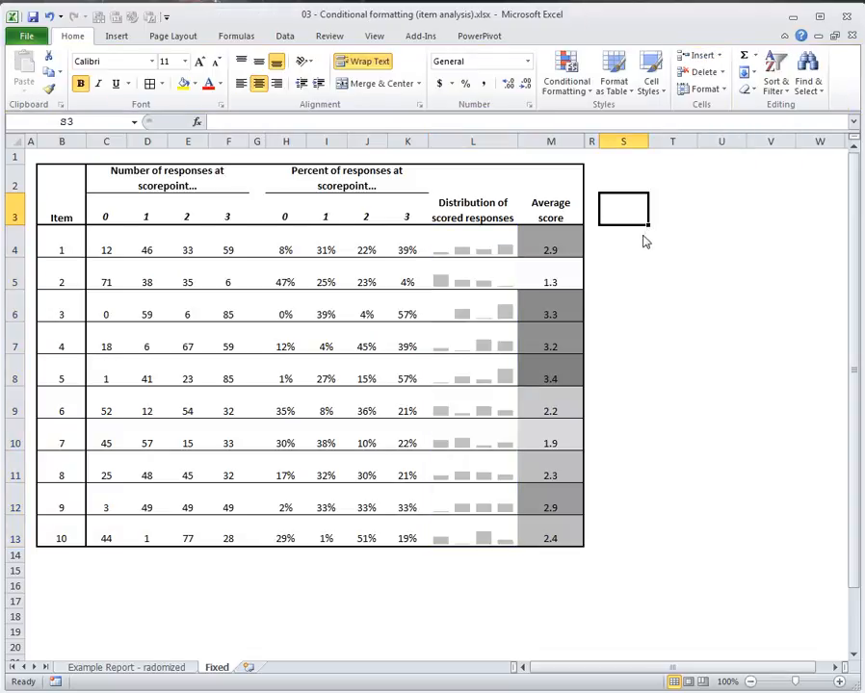
Highlight the high point of each sparkline in L4:L13 with the marker color Black, Text 1, Lighter 25%
click(472, 252)
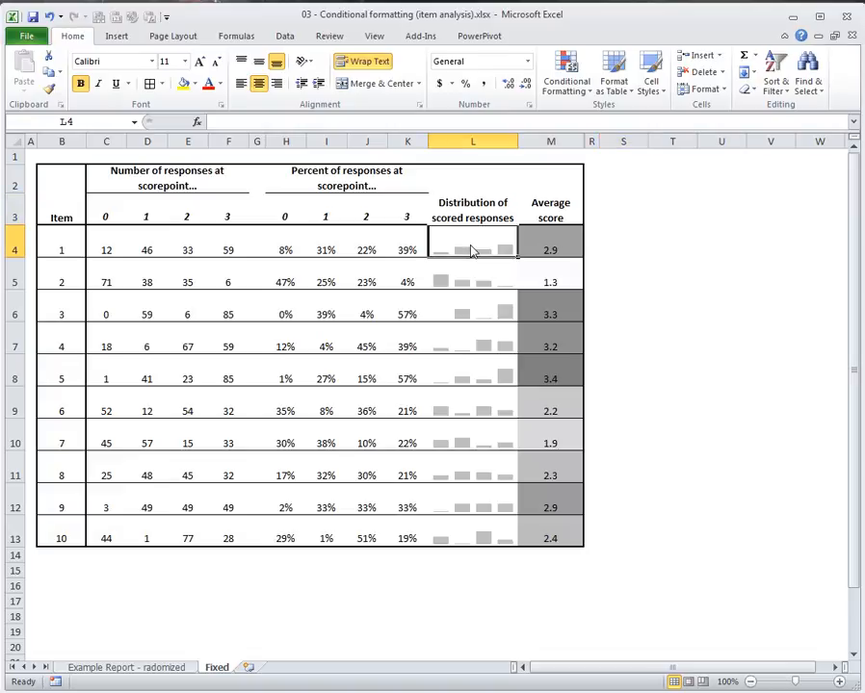
drag(471, 251, 473, 538)
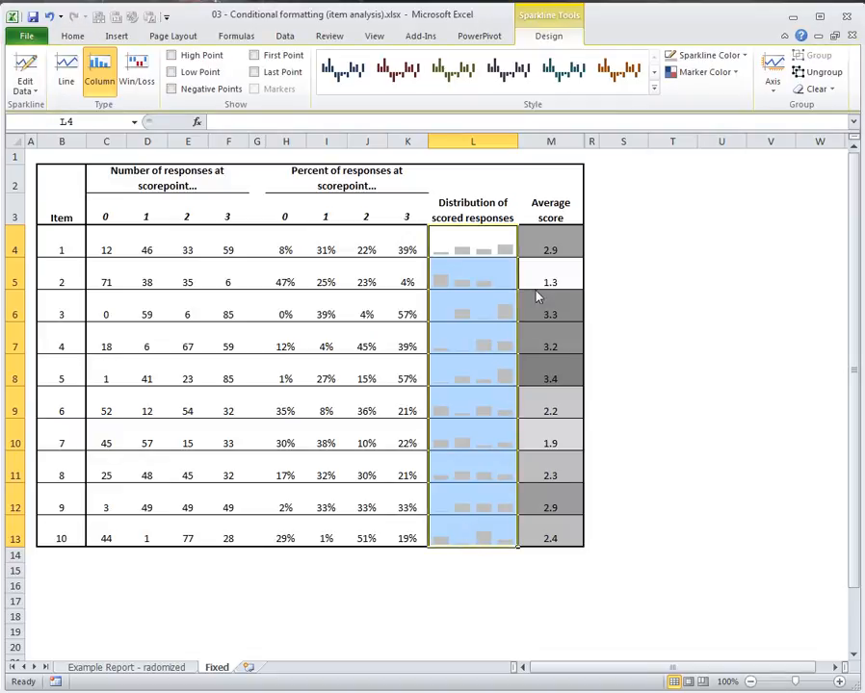
click(735, 75)
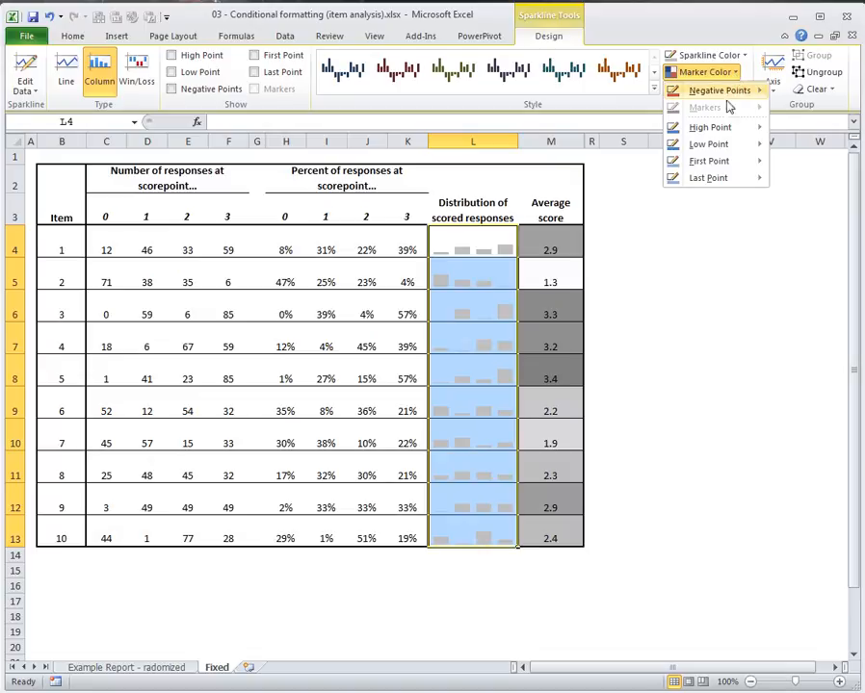
mouse_move(717, 127)
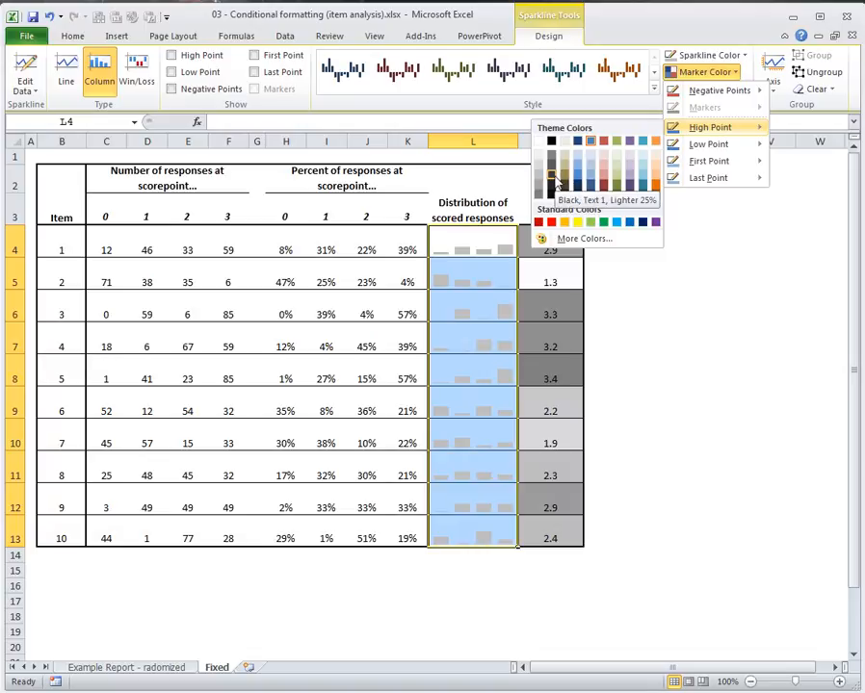
click(556, 181)
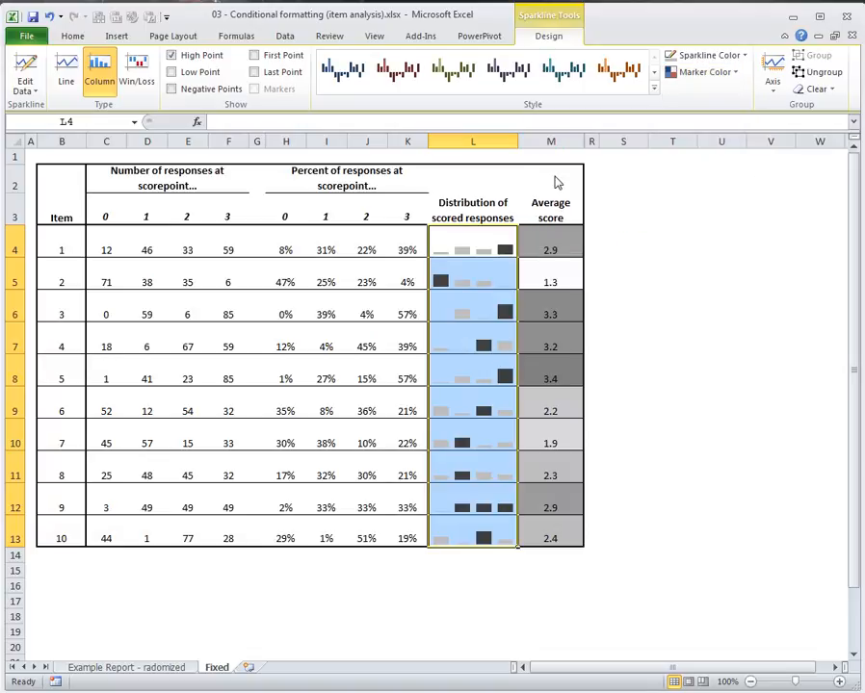
click(748, 280)
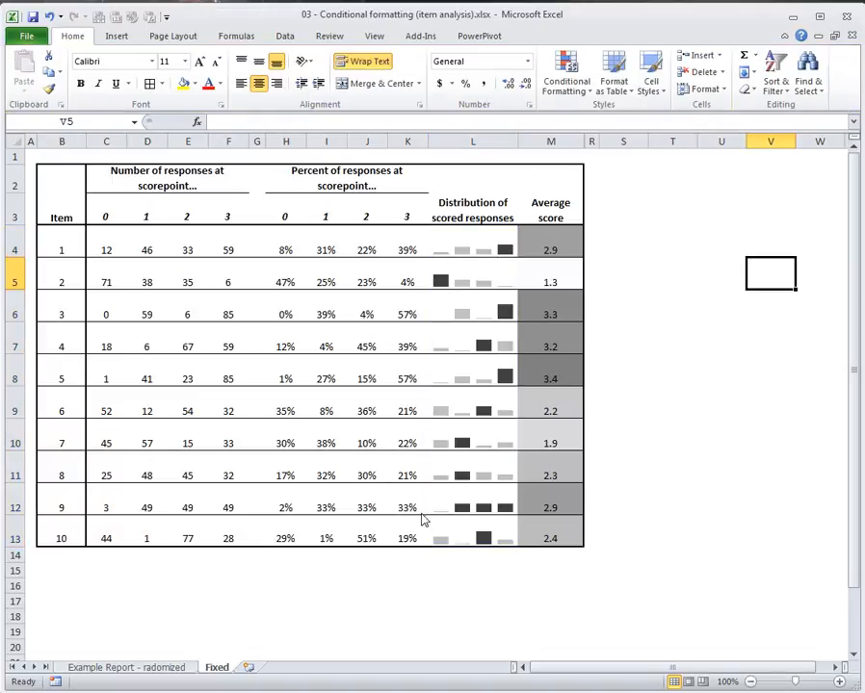